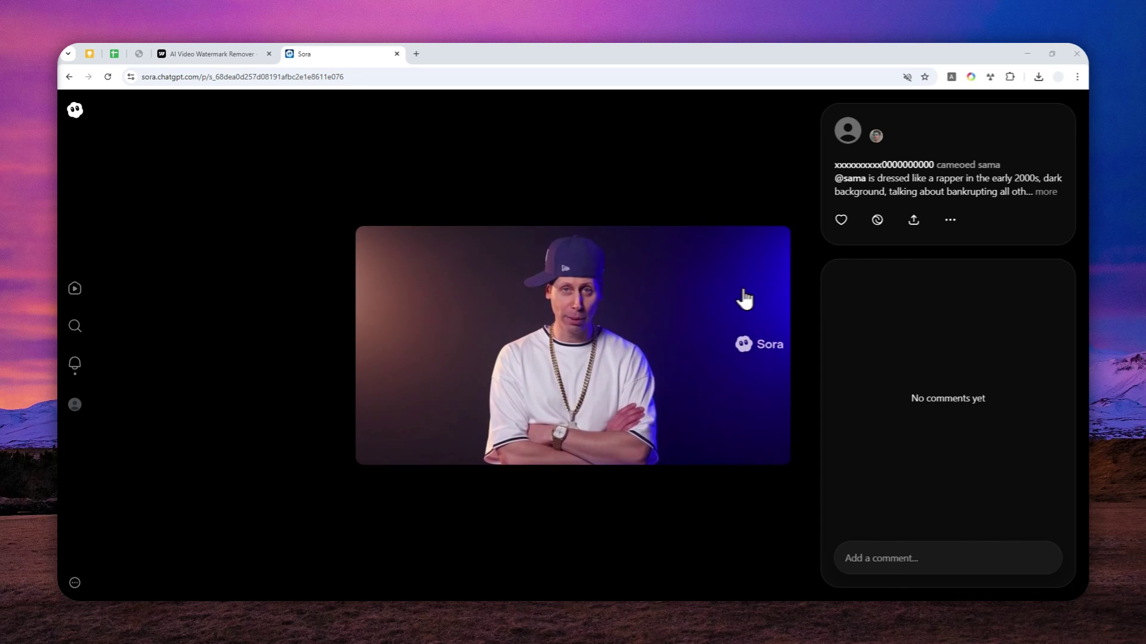
Download the watermarked rapper video post from Sora via the more-actions menu
{"action": "left_click", "coordinate": [951, 220]}
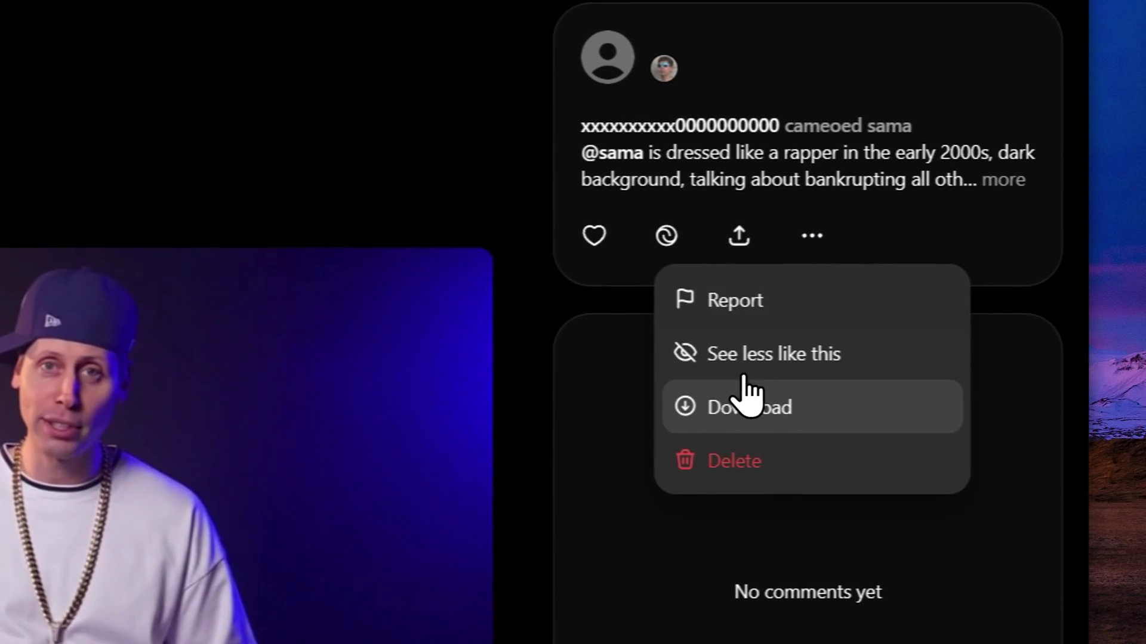
{"action": "left_click", "coordinate": [736, 407]}
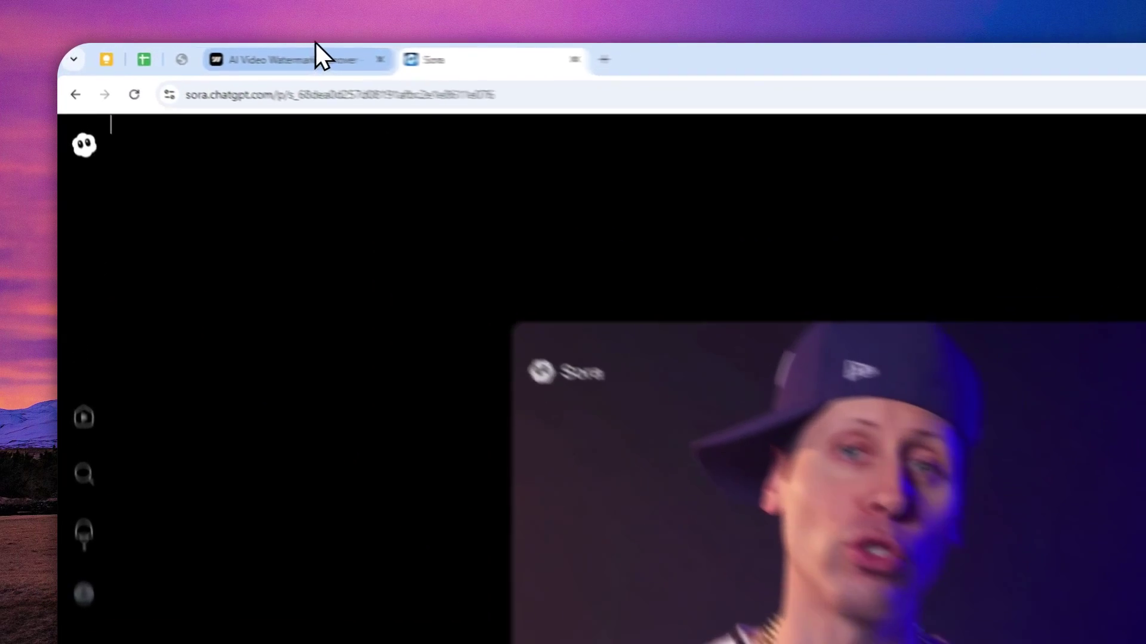
Switch to the AI Video Watermark Remover page and select its address
{"action": "left_click", "coordinate": [317, 52]}
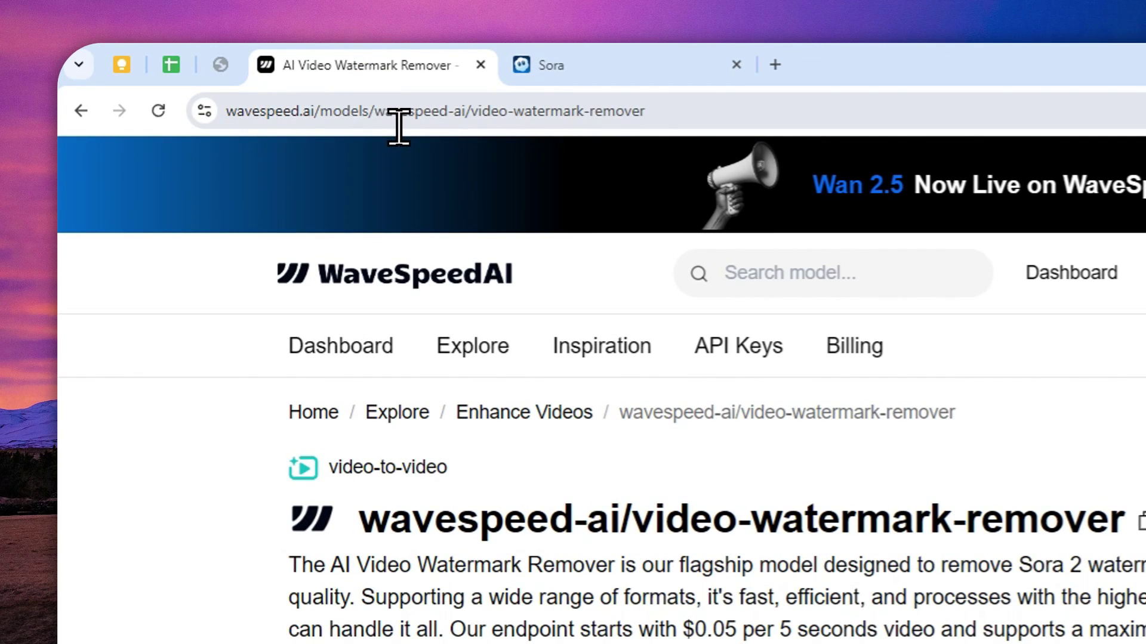
{"action": "left_click", "coordinate": [398, 114]}
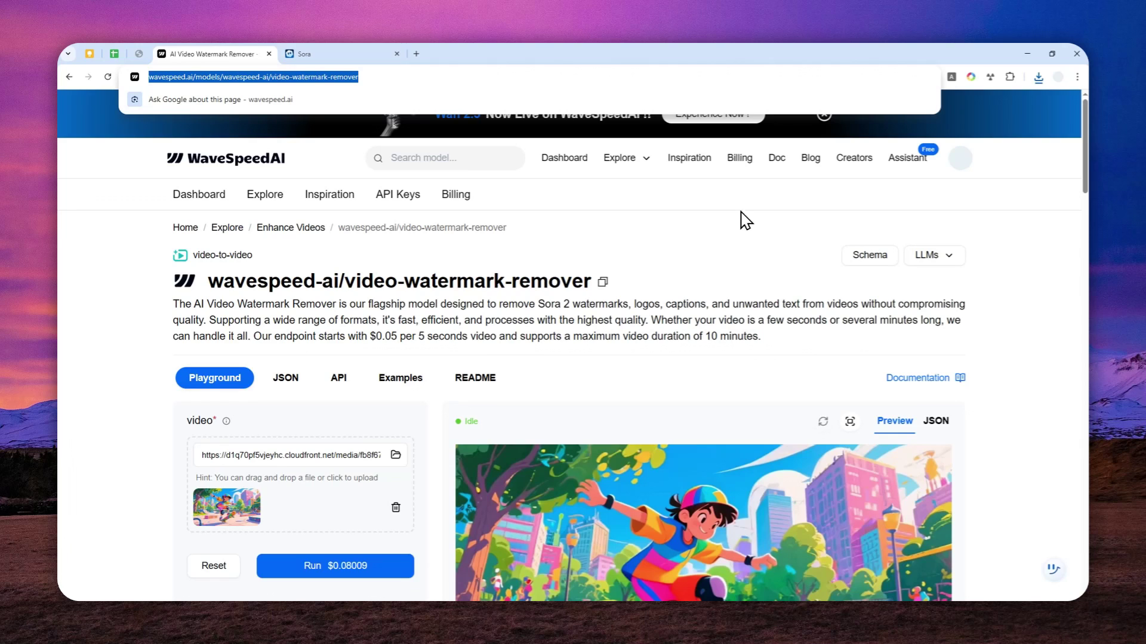
{"action": "scroll", "coordinate": [745, 220], "scroll_direction": "down", "scroll_amount": 2}
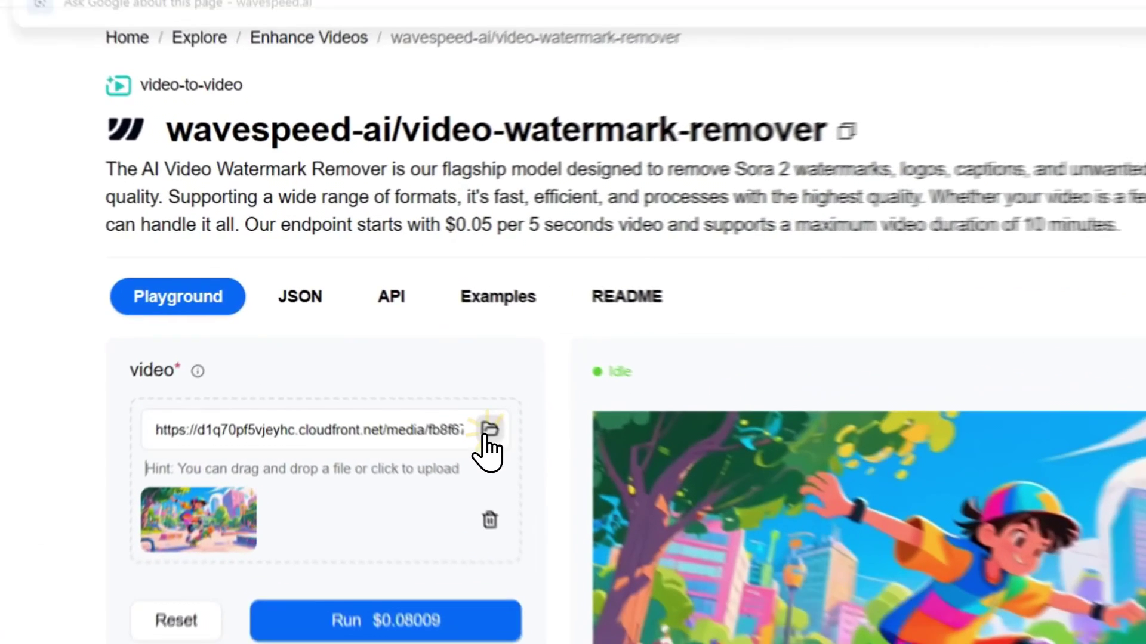
Upload the downloaded 19700121 rapper .mp4 from Downloads into the watermark remover
{"action": "left_click", "coordinate": [395, 349]}
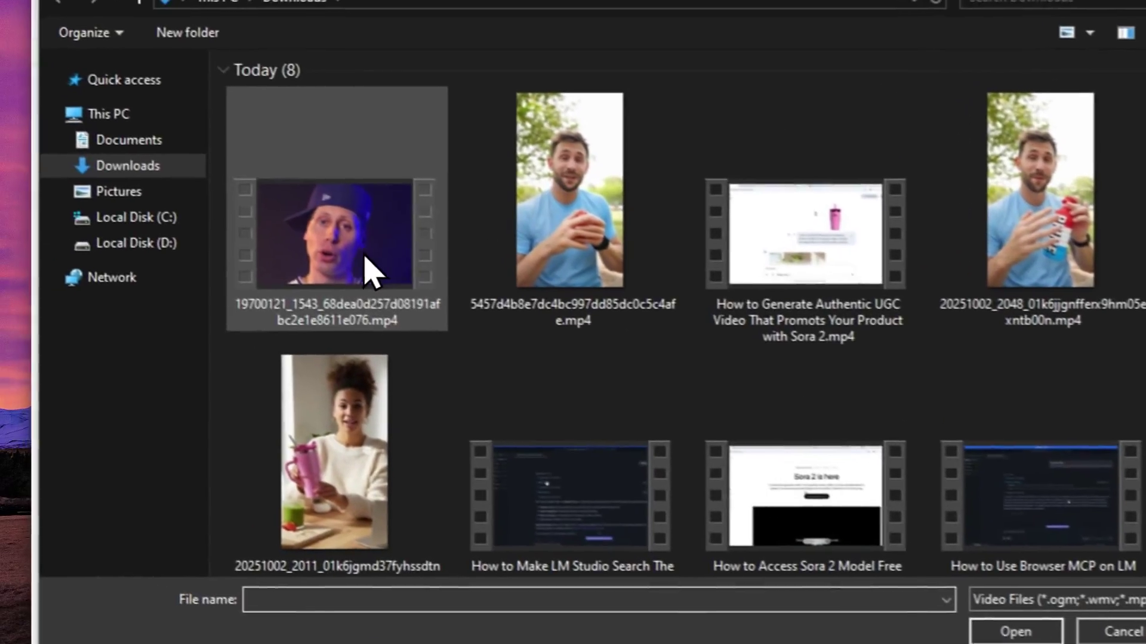
{"action": "left_click", "coordinate": [180, 166]}
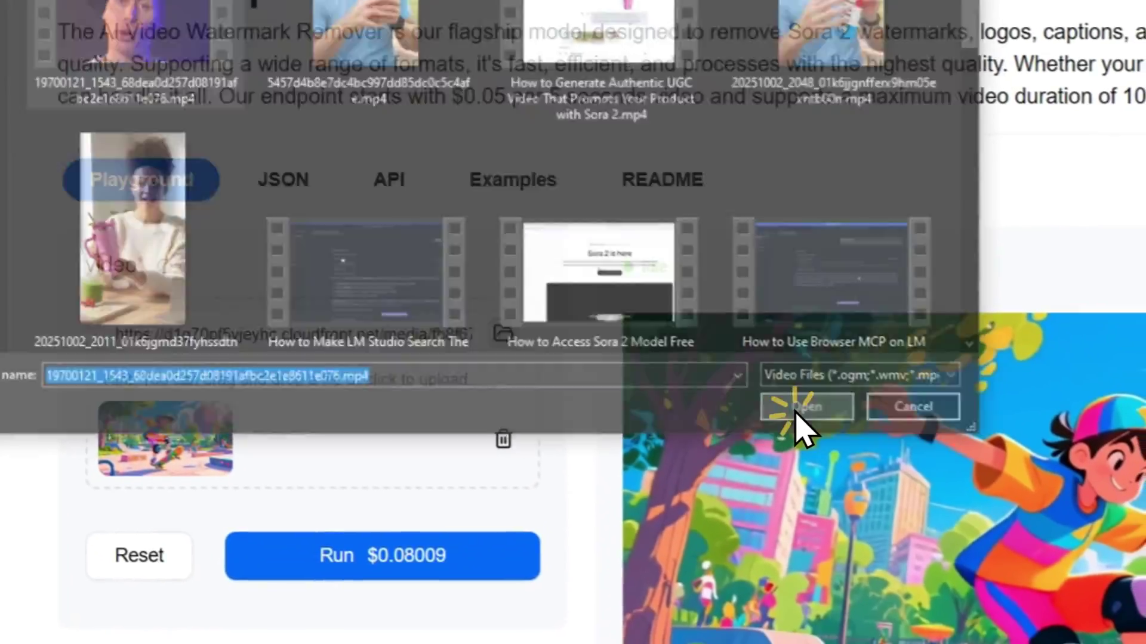
{"action": "left_click", "coordinate": [857, 488]}
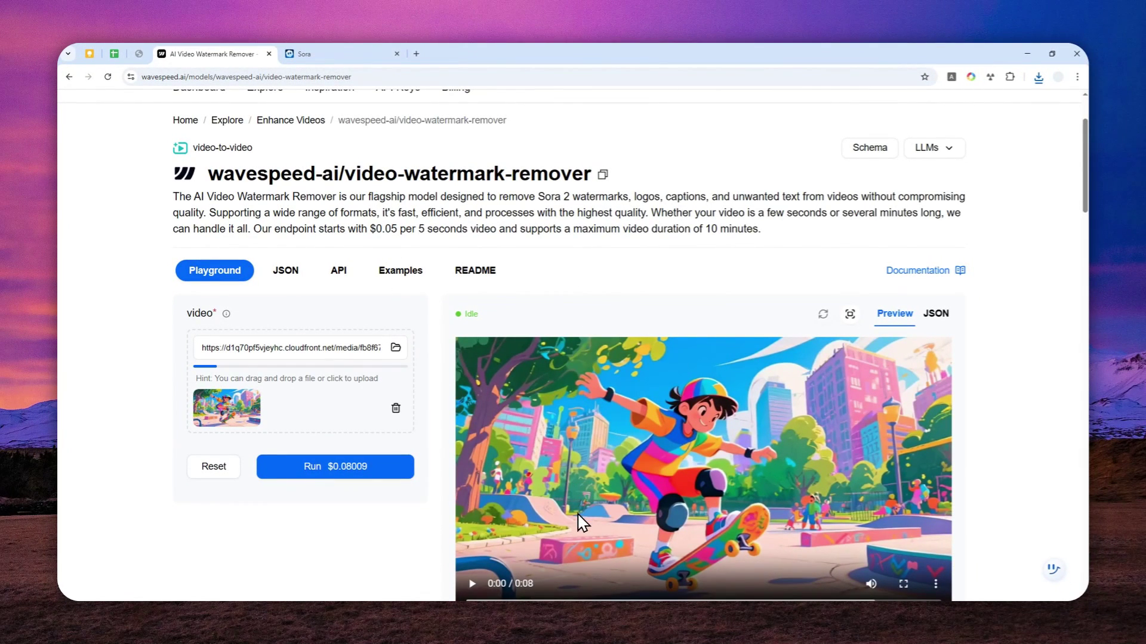
Wait for the rapper video to load as input with the run priced at $0.094
{"action": "left_click", "coordinate": [562, 575]}
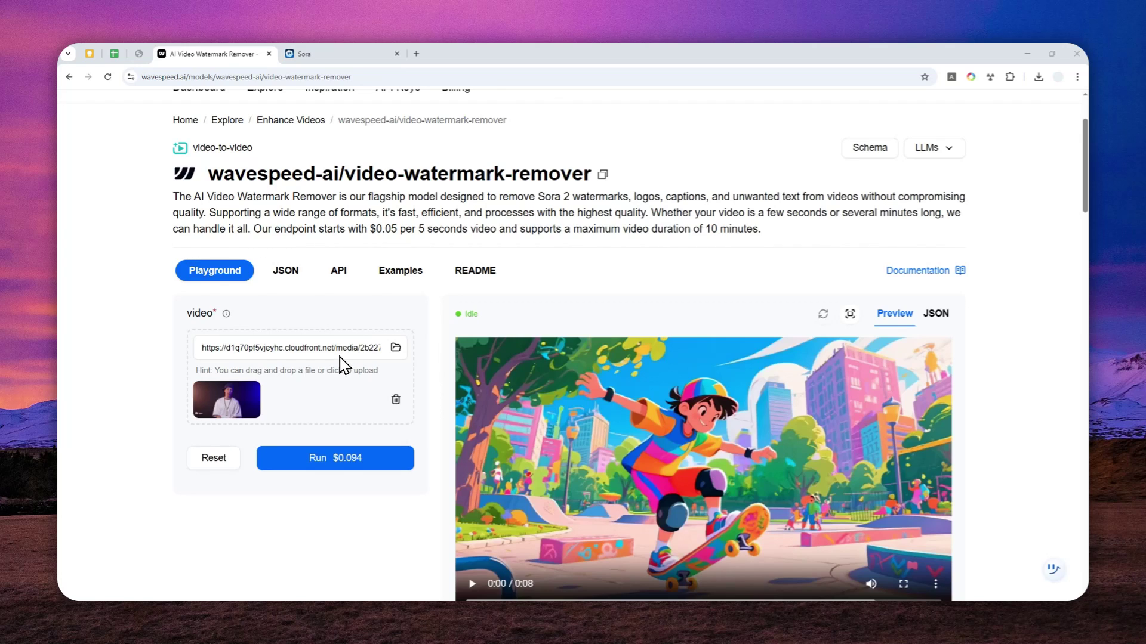
{"action": "scroll", "coordinate": [341, 363], "scroll_direction": "down", "scroll_amount": 1}
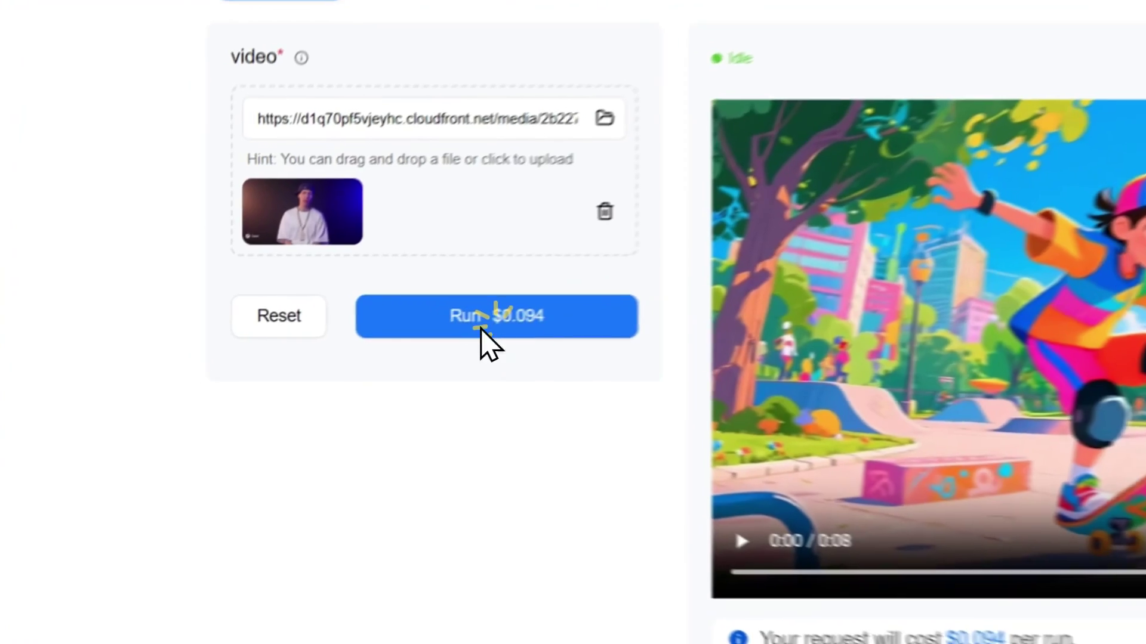
Run the $0.094 watermark removal job until the cleaned 9-second clip is ready
{"action": "left_click", "coordinate": [347, 354]}
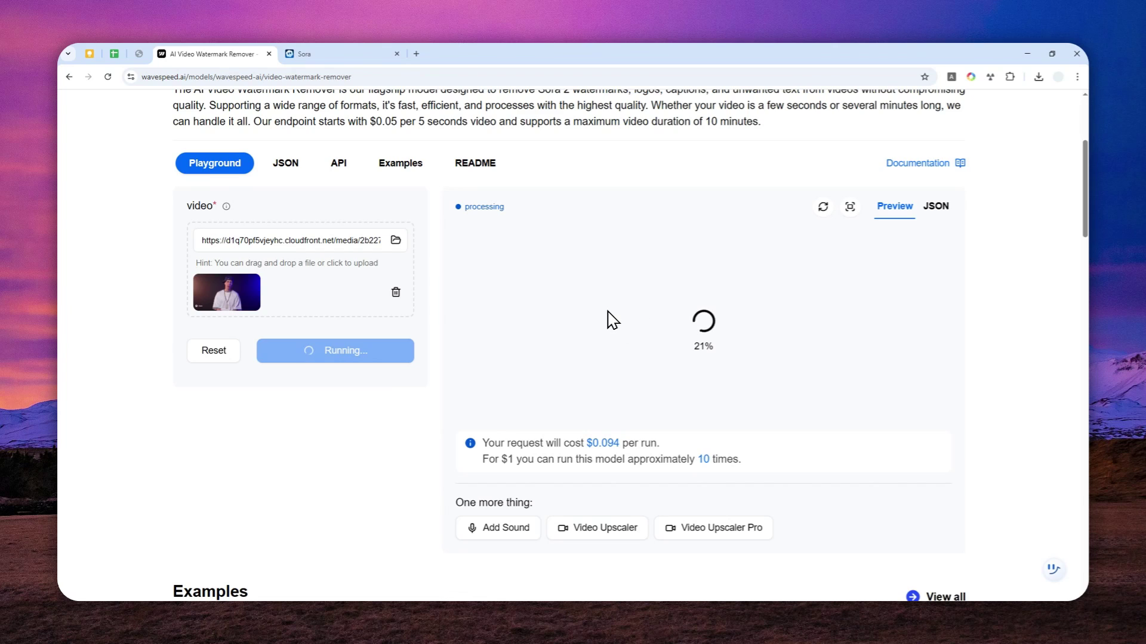
{"action": "scroll", "coordinate": [616, 321], "scroll_direction": "up", "scroll_amount": 1}
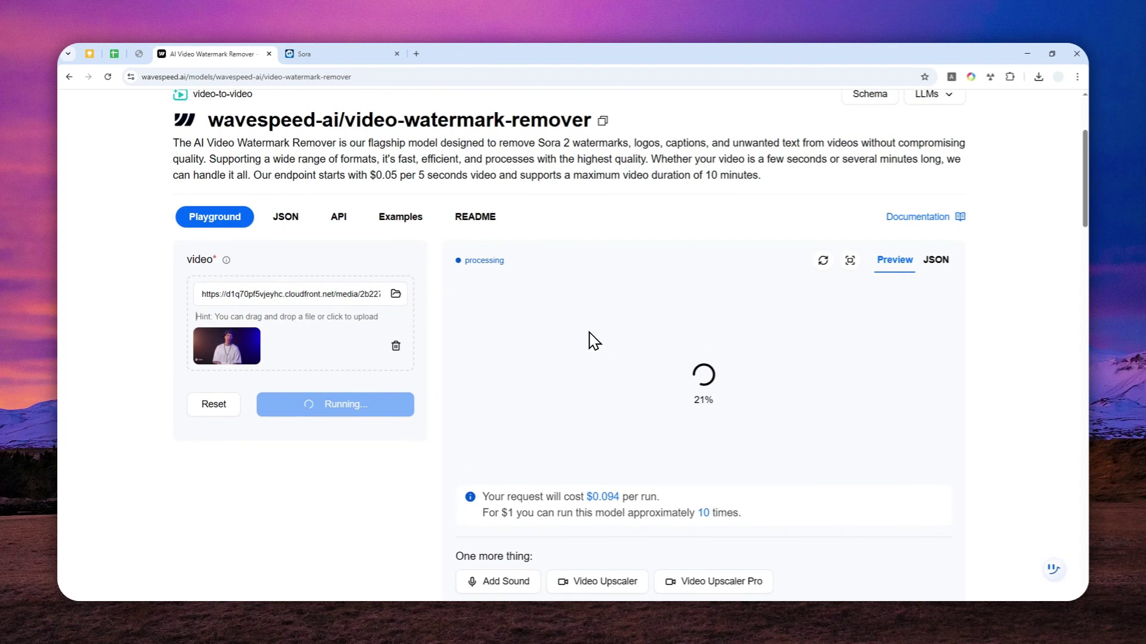
{"action": "scroll", "coordinate": [573, 332], "scroll_direction": "up", "scroll_amount": 2}
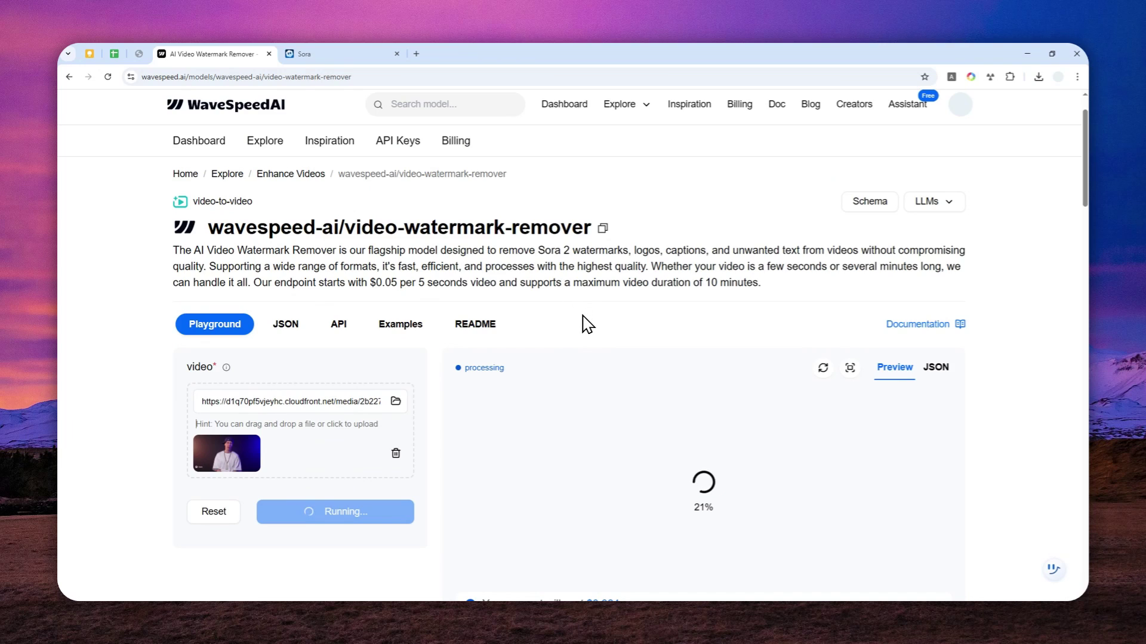
{"action": "scroll", "coordinate": [573, 304], "scroll_direction": "down", "scroll_amount": 1}
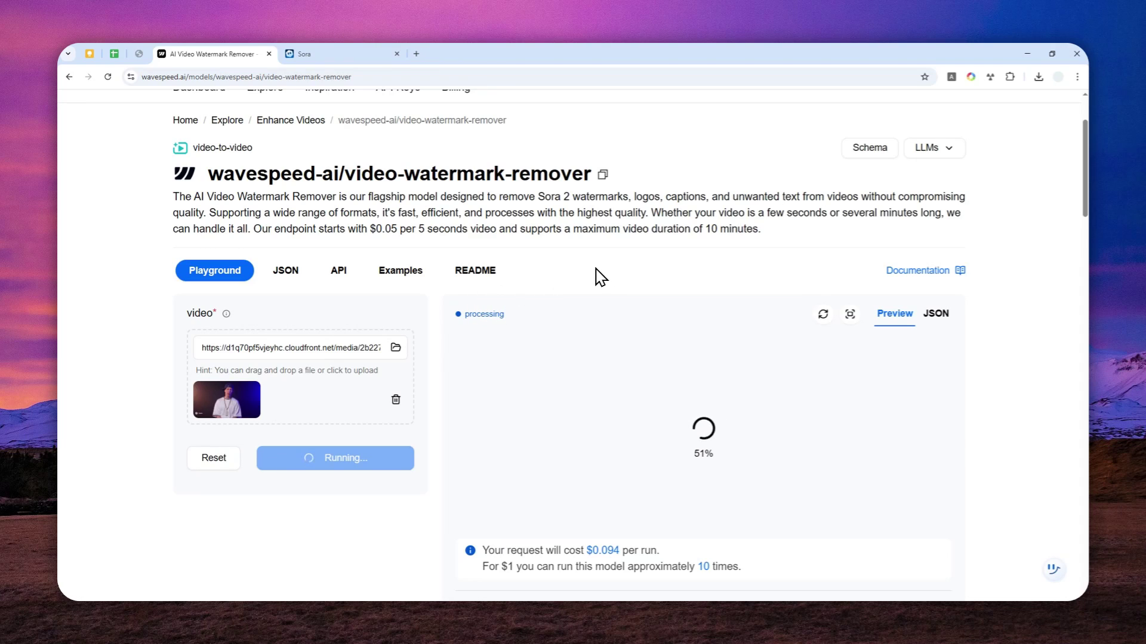
{"action": "scroll", "coordinate": [590, 273], "scroll_direction": "down", "scroll_amount": 2}
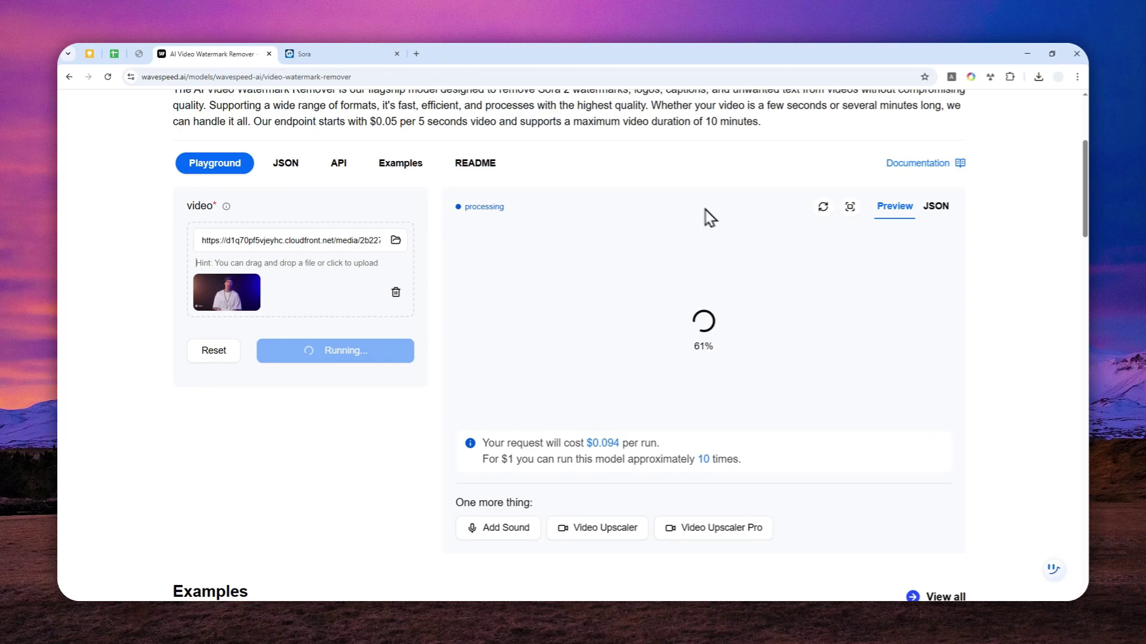
{"action": "scroll", "coordinate": [517, 280], "scroll_direction": "up", "scroll_amount": 2}
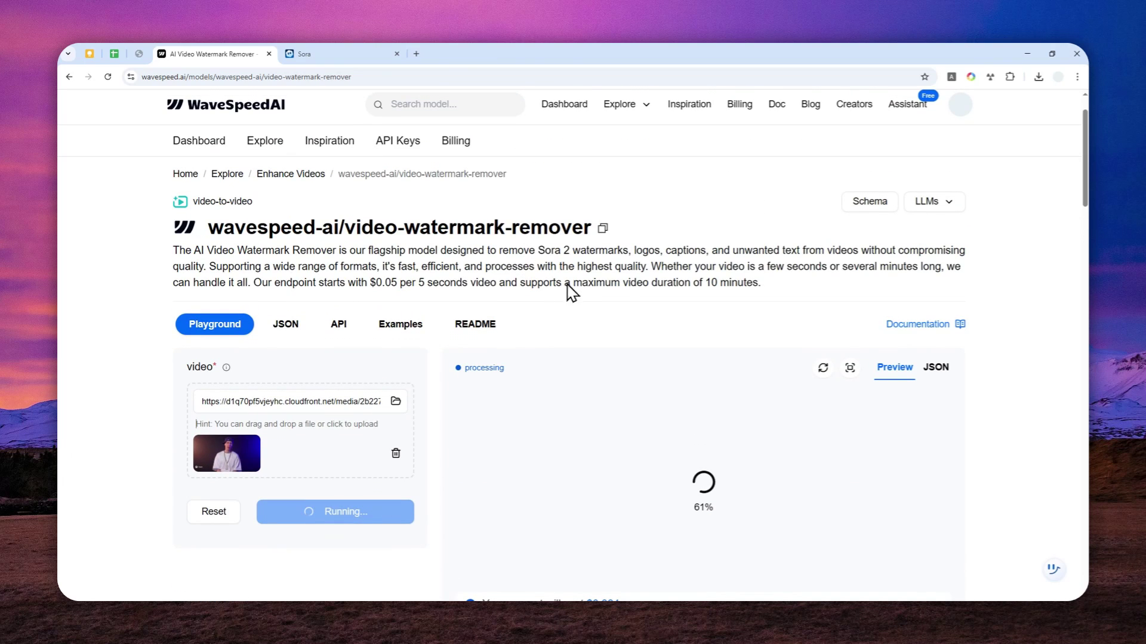
{"action": "scroll", "coordinate": [597, 232], "scroll_direction": "down", "scroll_amount": 1}
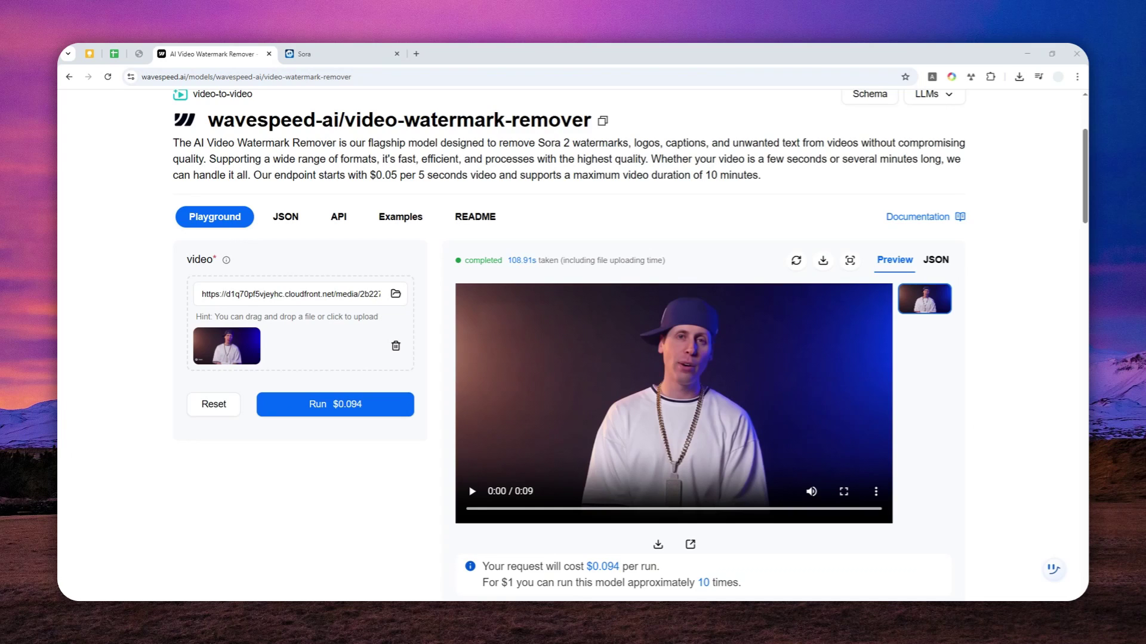
Drag the downloaded .mp4 onto Chrome's tab strip to play the original watermarked video
{"action": "left_click_drag", "start_coordinate": [924, 299], "coordinate": [479, 64]}
{"action": "left_click_drag", "start_coordinate": [479, 64], "coordinate": [477, 58]}
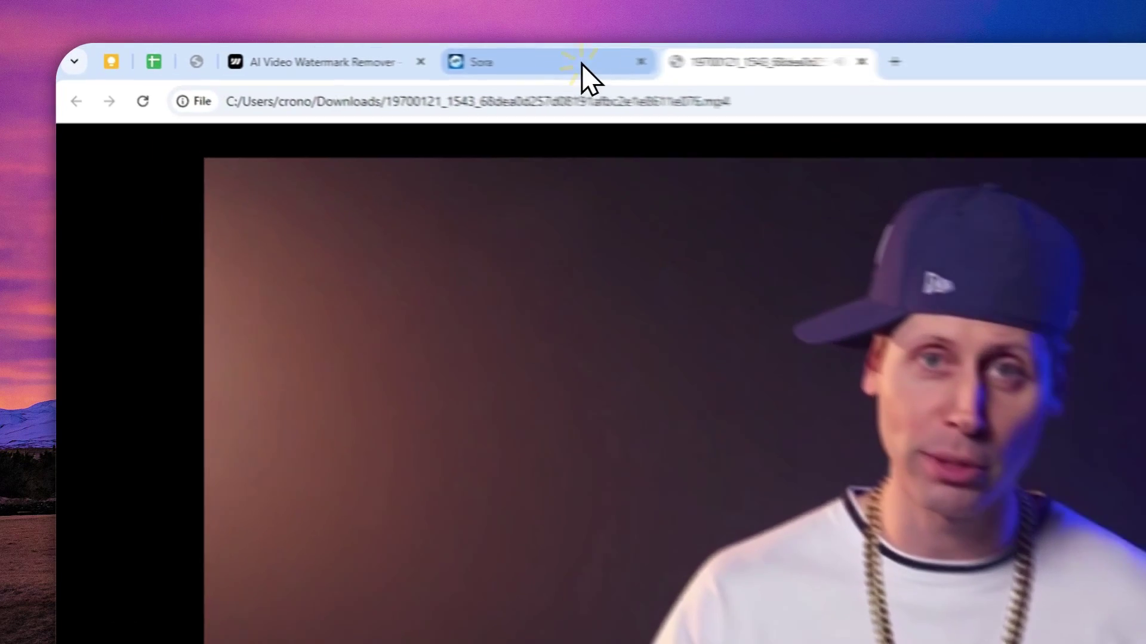
Return to the watermark remover result and play the watermark-free preview video
{"action": "left_click", "coordinate": [363, 53]}
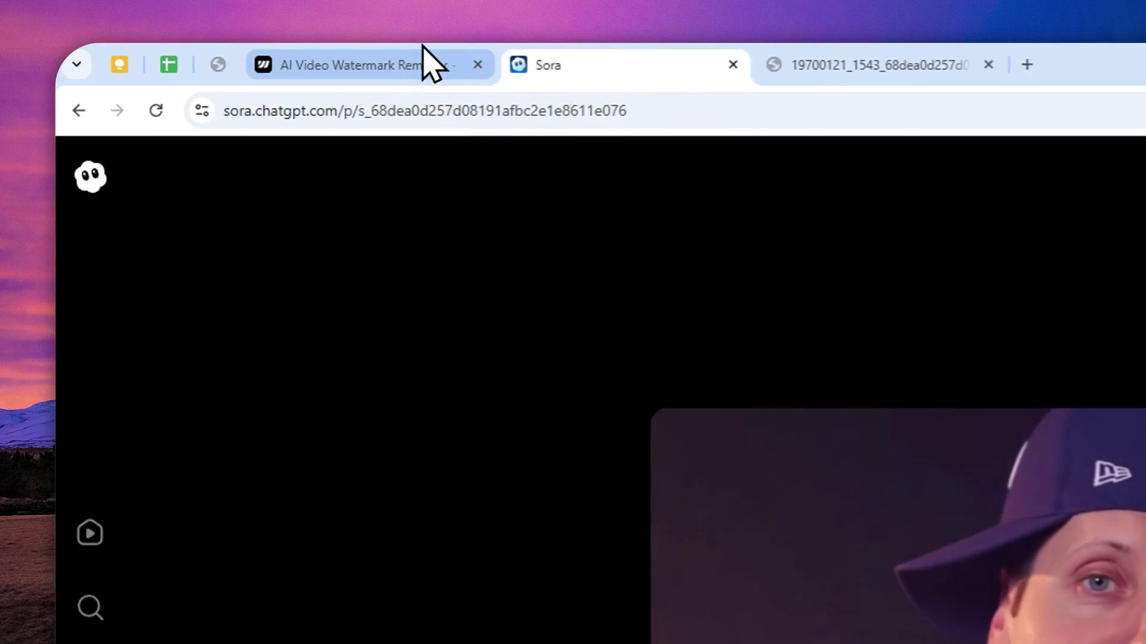
{"action": "left_click", "coordinate": [228, 54]}
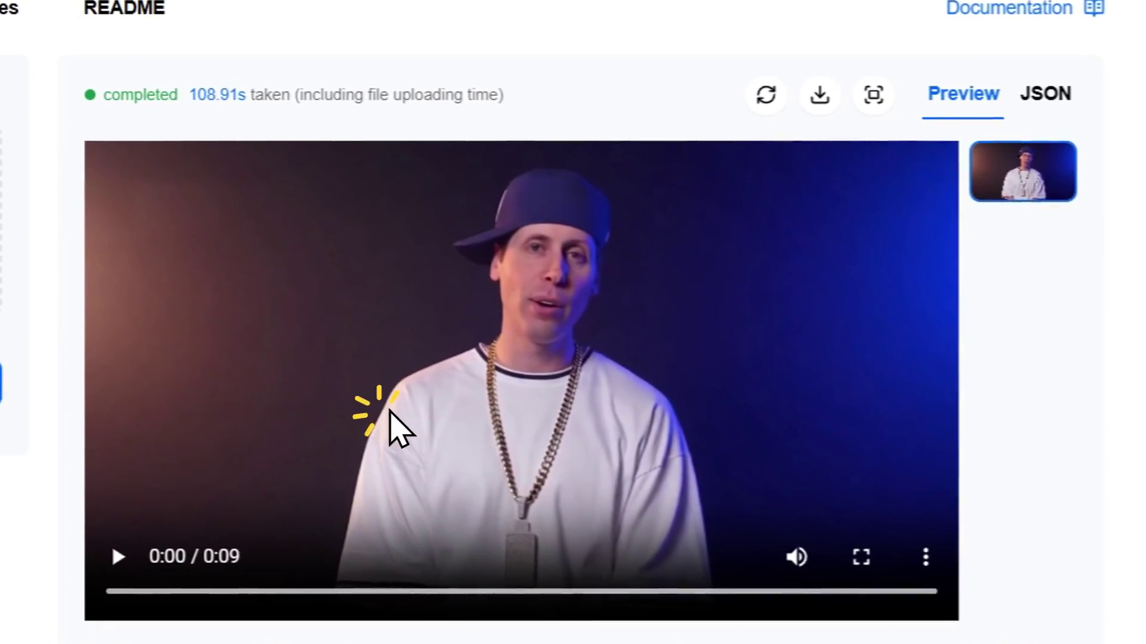
{"action": "left_click", "coordinate": [391, 414]}
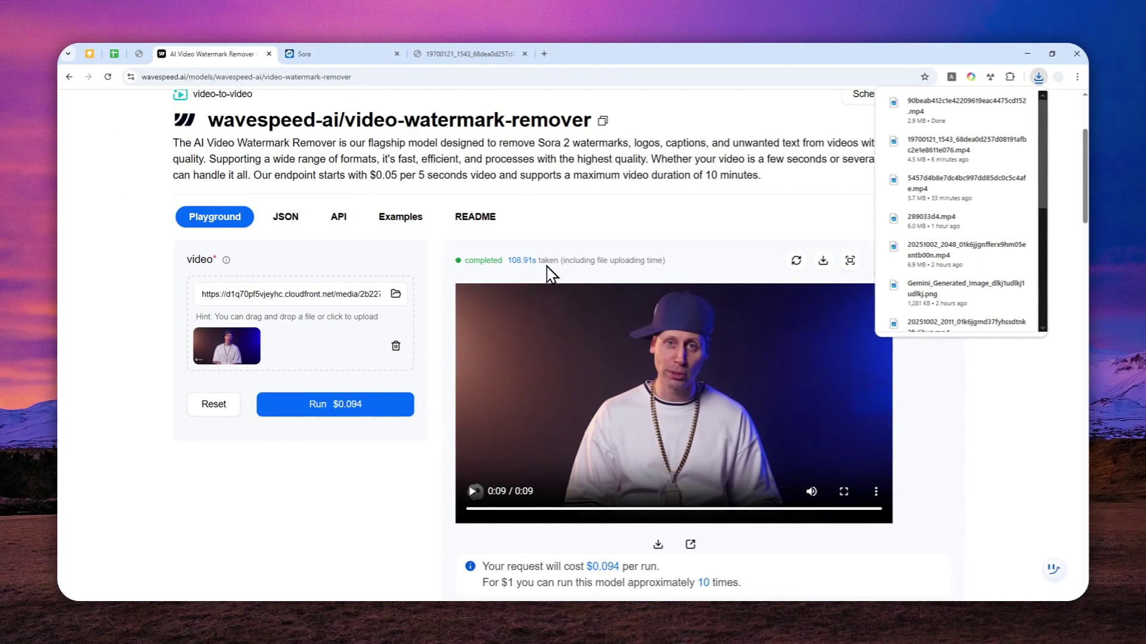
{"action": "scroll", "coordinate": [599, 225], "scroll_direction": "up", "scroll_amount": 1}
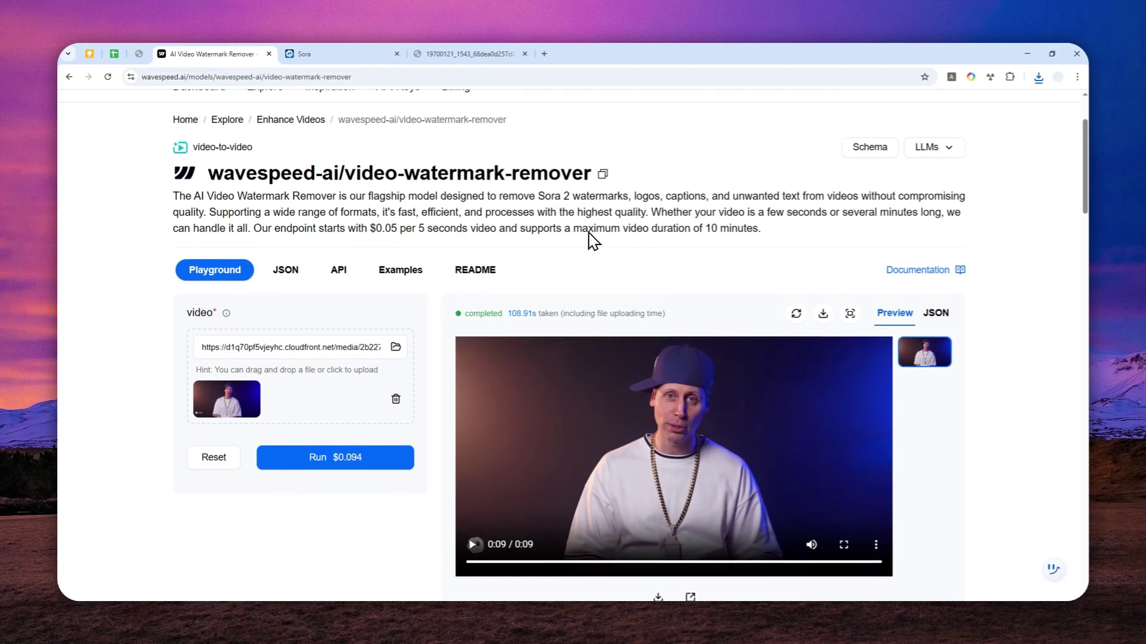
{"action": "scroll", "coordinate": [586, 245], "scroll_direction": "down", "scroll_amount": 2}
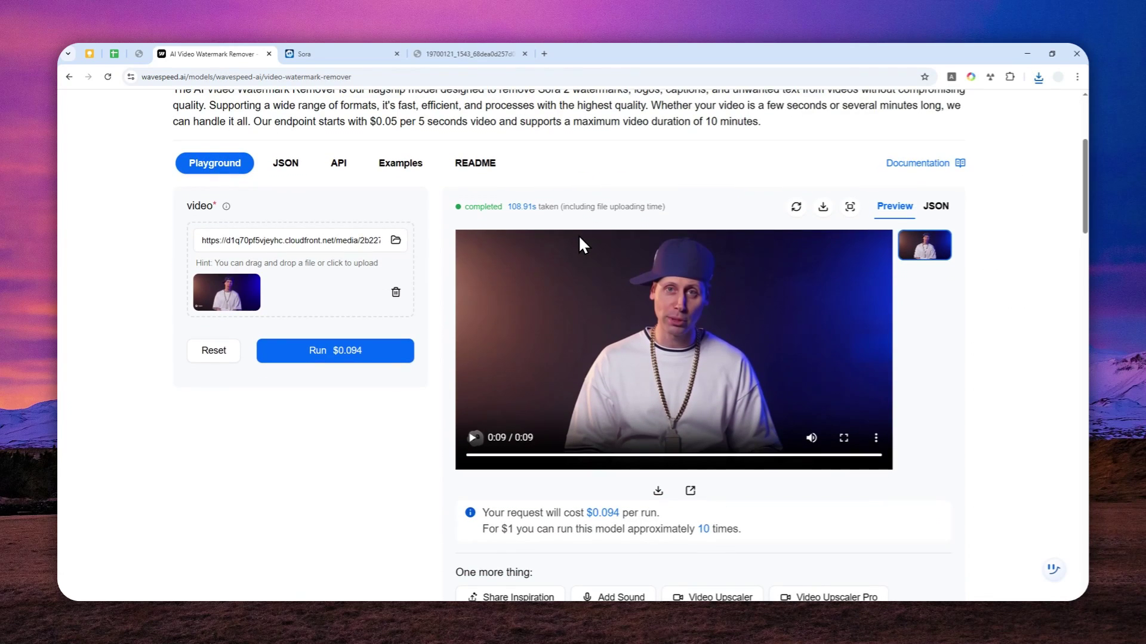